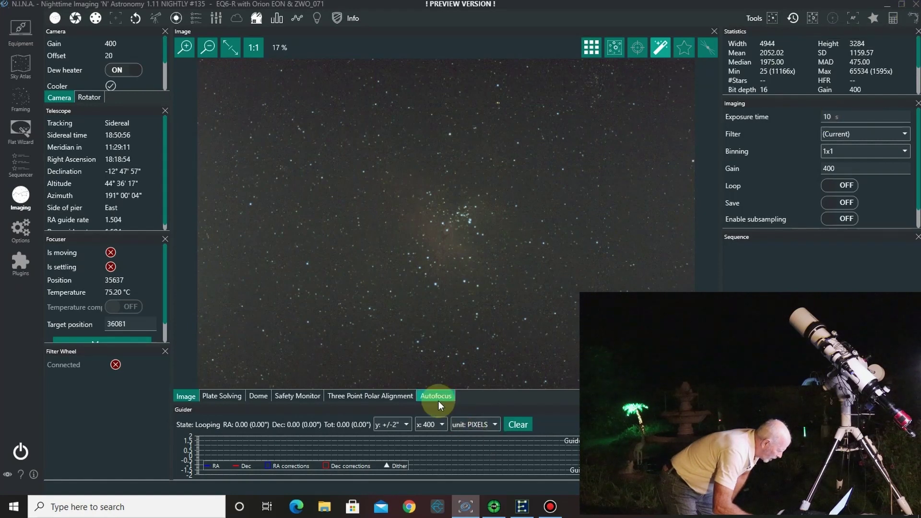
Open the Three Point Polar Alignment panel with 10° measure distance, 6 s exposures and 2x2 binning
left_click(394, 395)
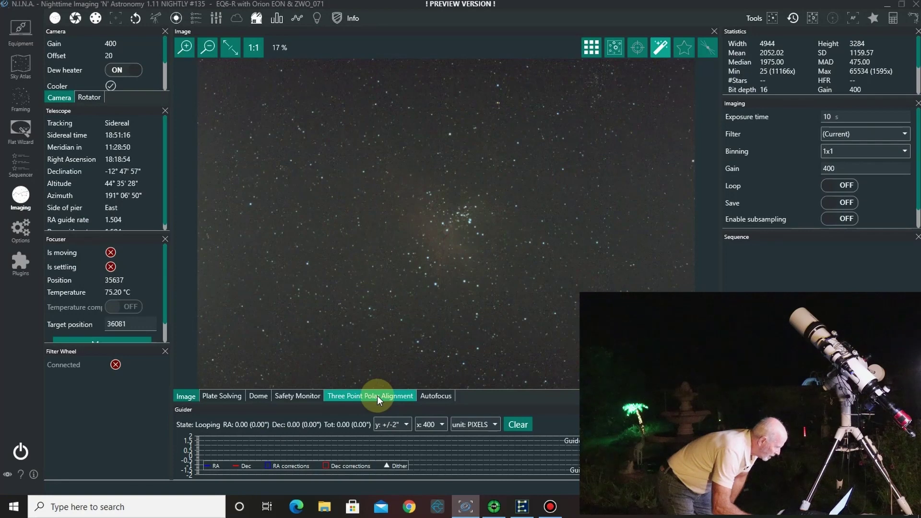
left_click(359, 397)
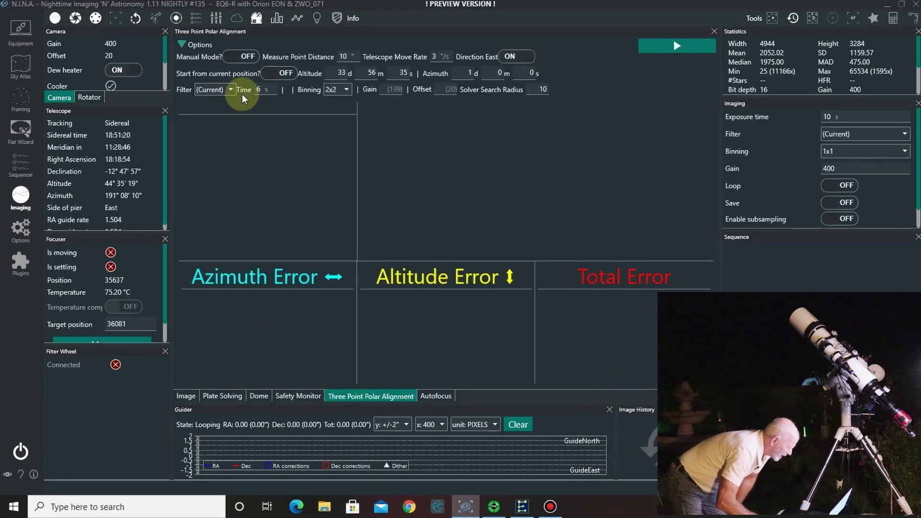
Set alignment binning to 1x1, turn on 'Start from current position', and launch the alignment run
left_click(345, 90)
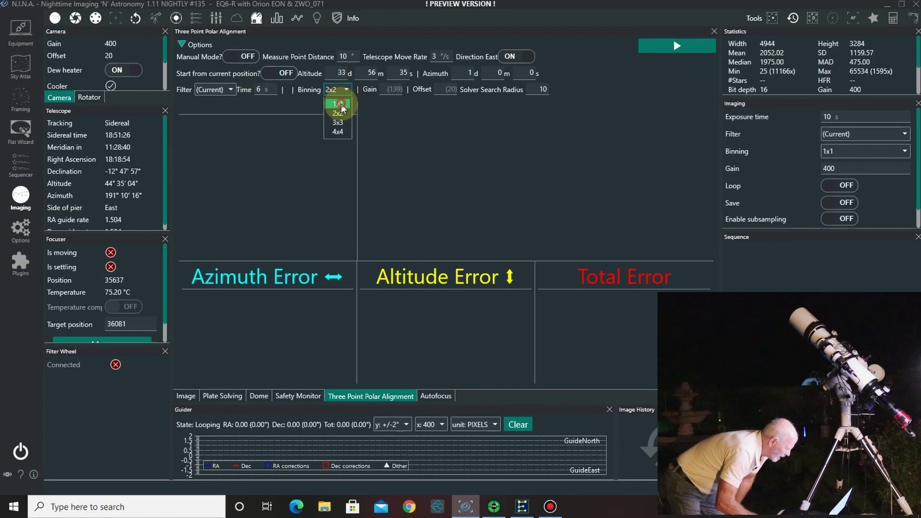
left_click(339, 104)
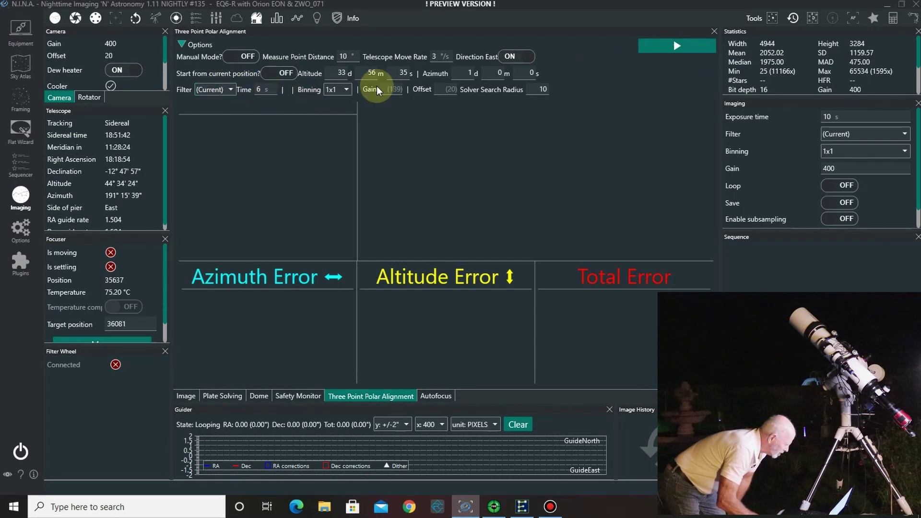
left_click(284, 74)
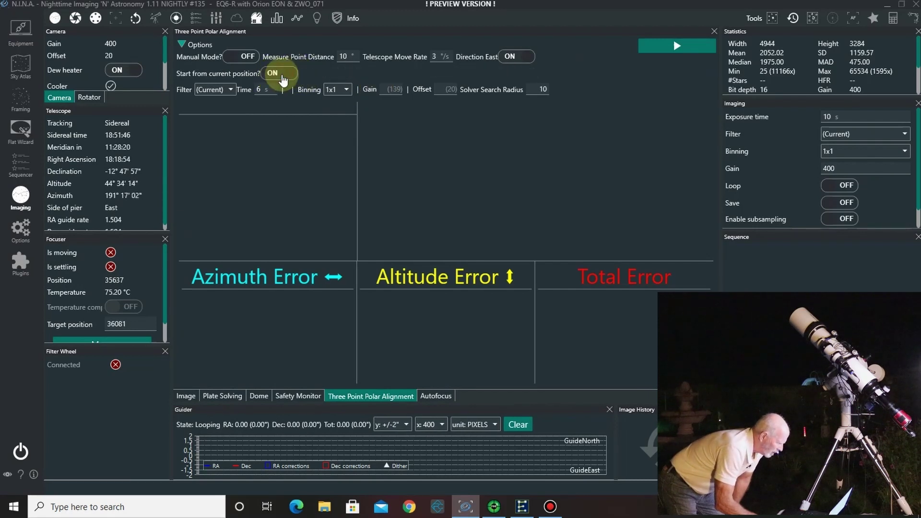
left_click(672, 47)
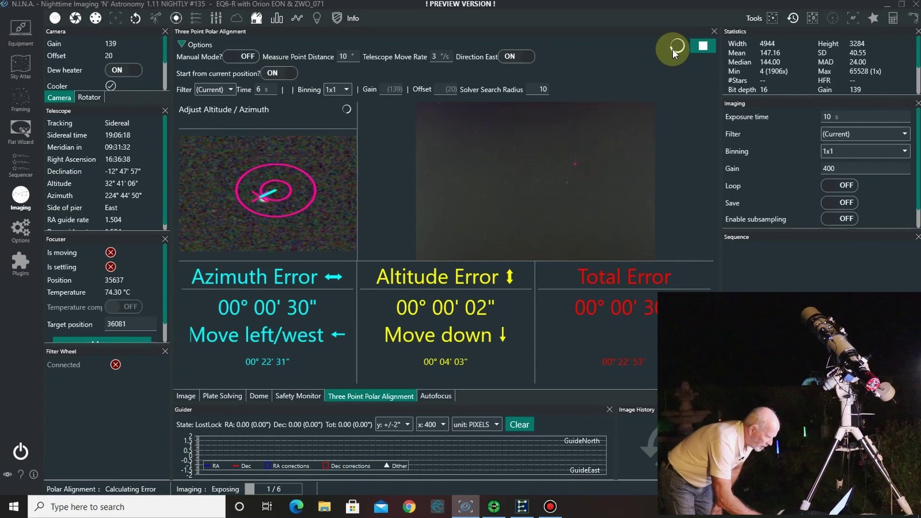
Stop the polar alignment routine once errors reach about 30" azimuth and 2" altitude
left_click(698, 45)
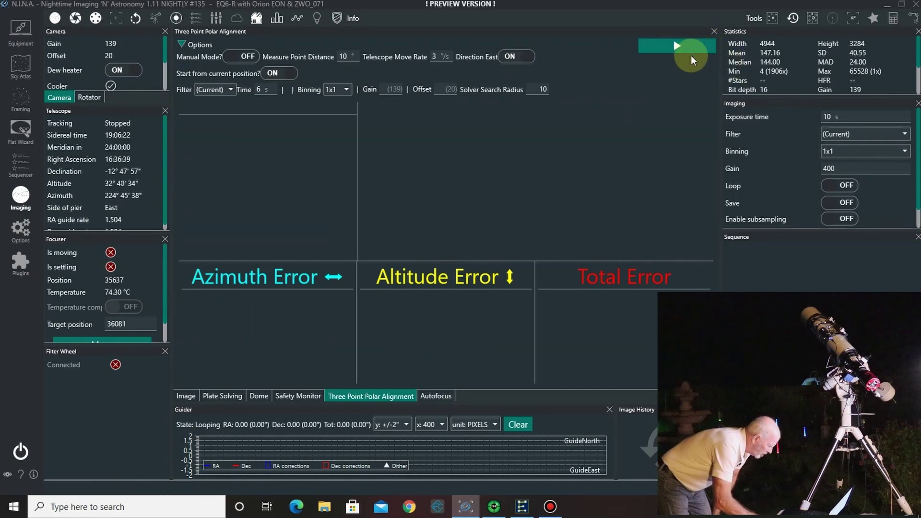
Set the exposure time to 60 s and cancel the star-trailed test frame
double_click(826, 117)
type("3")
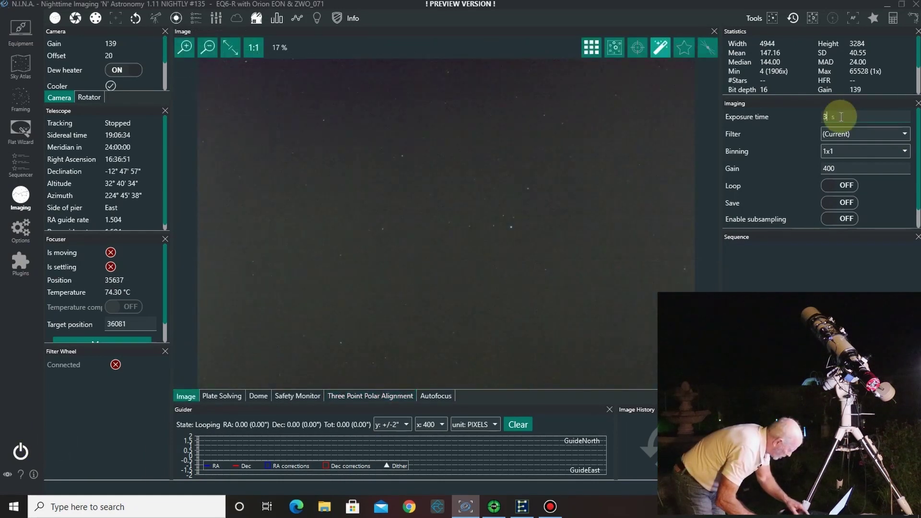
key("BackSpace")
type("60")
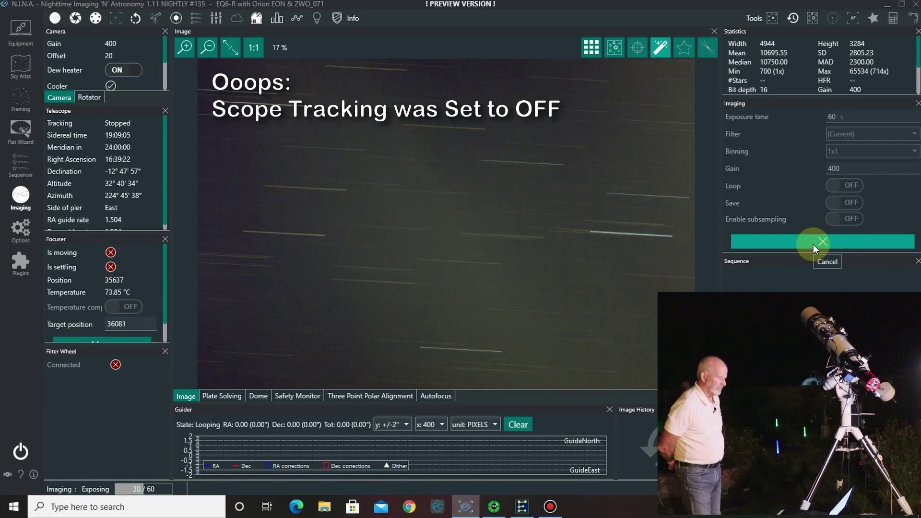
left_click(813, 244)
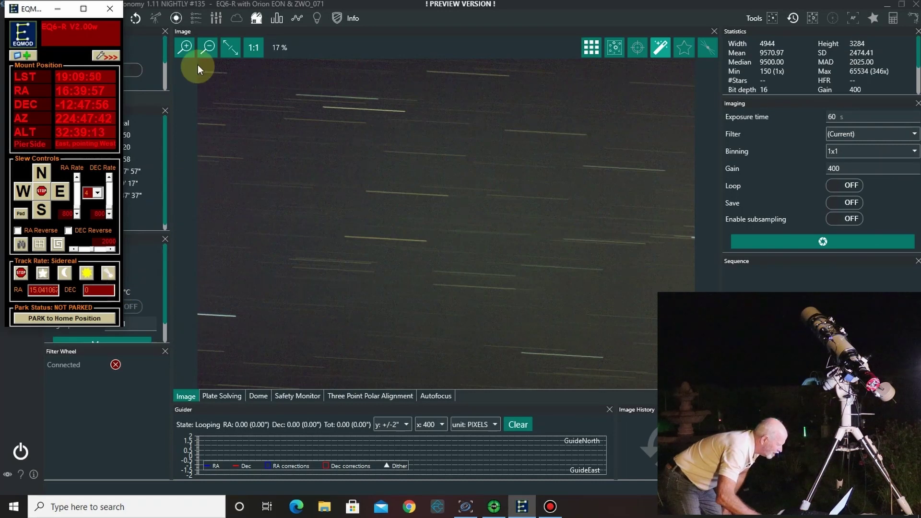
Hide EQMOD and set the telescope's tracking rate to Sidereal under Equipment > Telescope
left_click(58, 10)
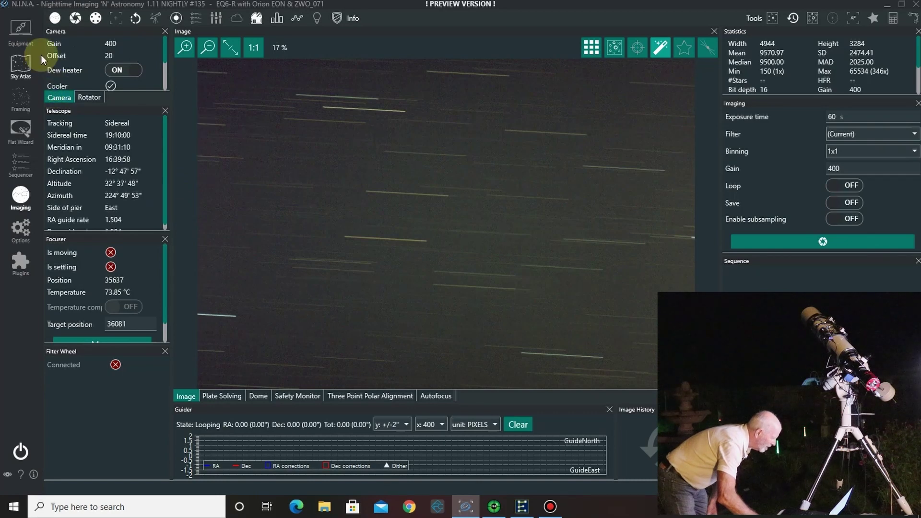
left_click(29, 39)
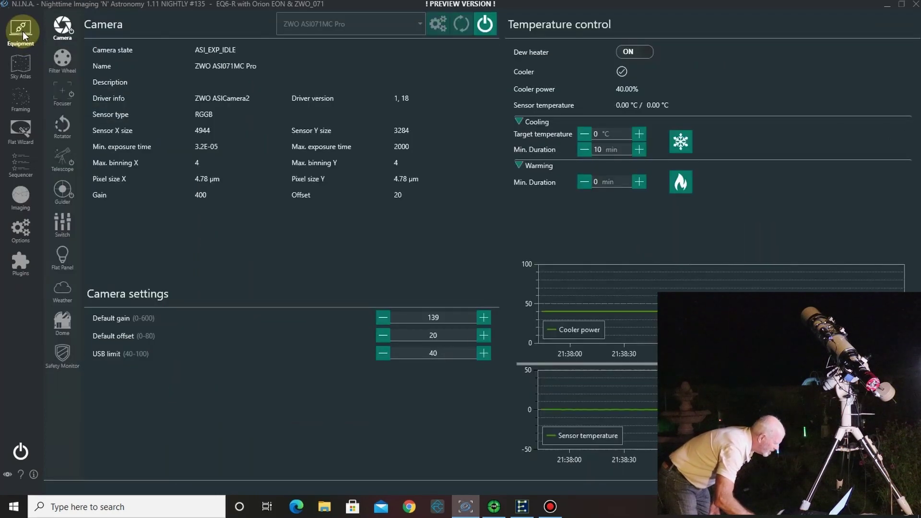
left_click(65, 161)
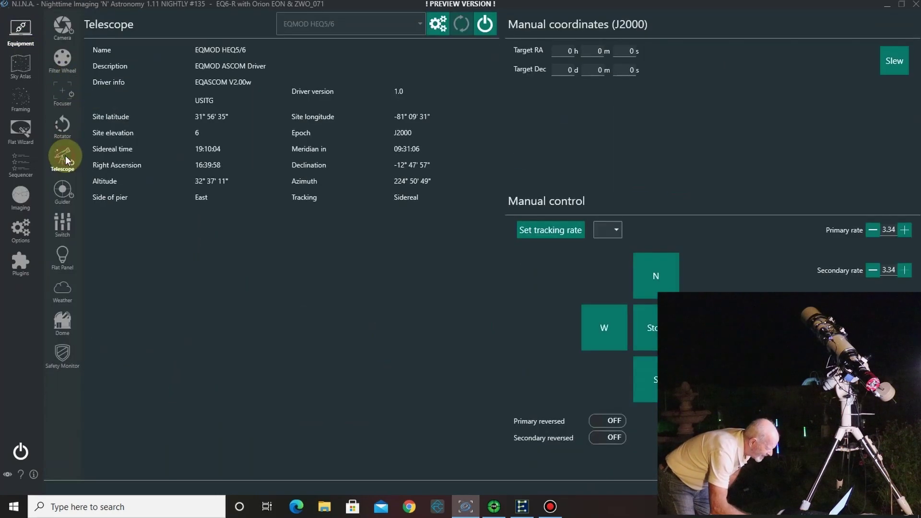
left_click(610, 237)
left_click(616, 248)
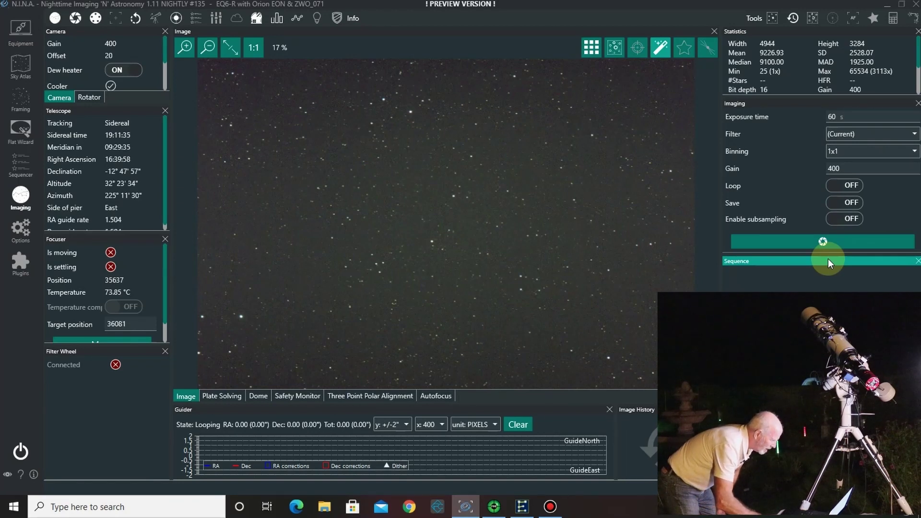
left_click(253, 49)
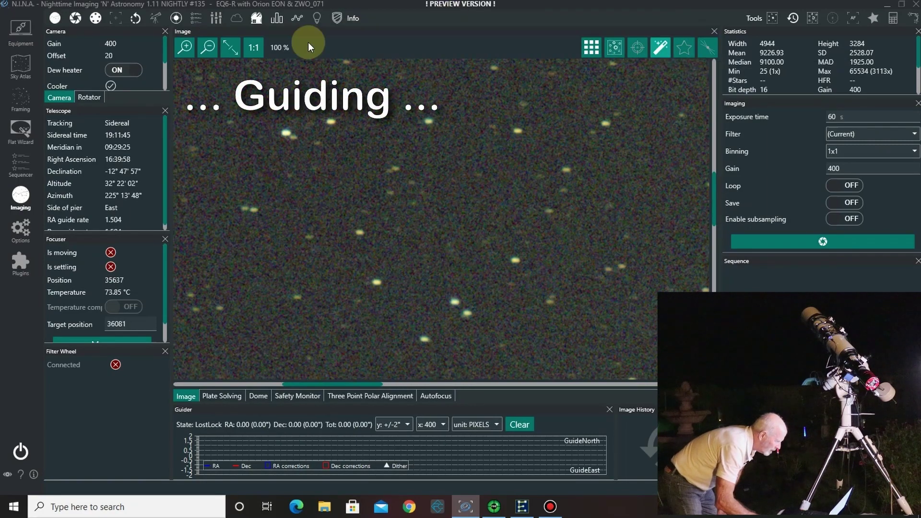
left_click(232, 50)
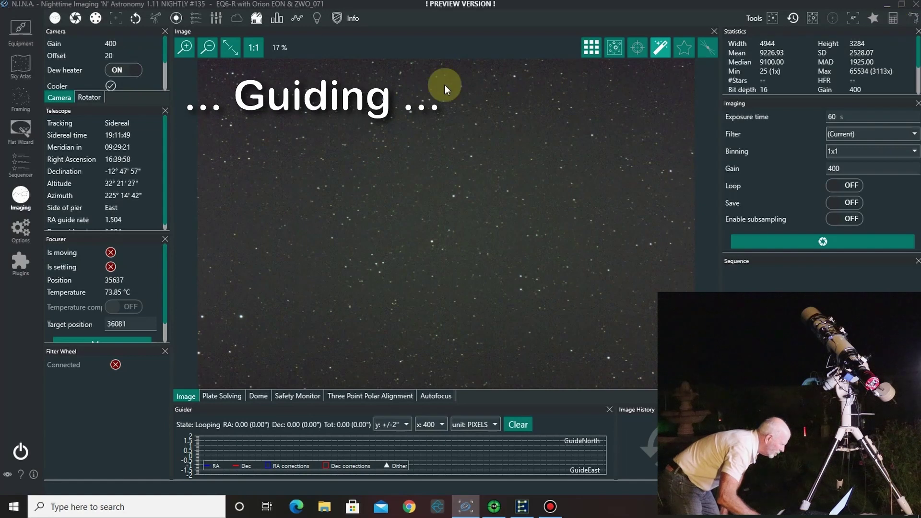
Minimize N.I.N.A. to reveal the desktop and its program shortcuts
left_click(22, 110)
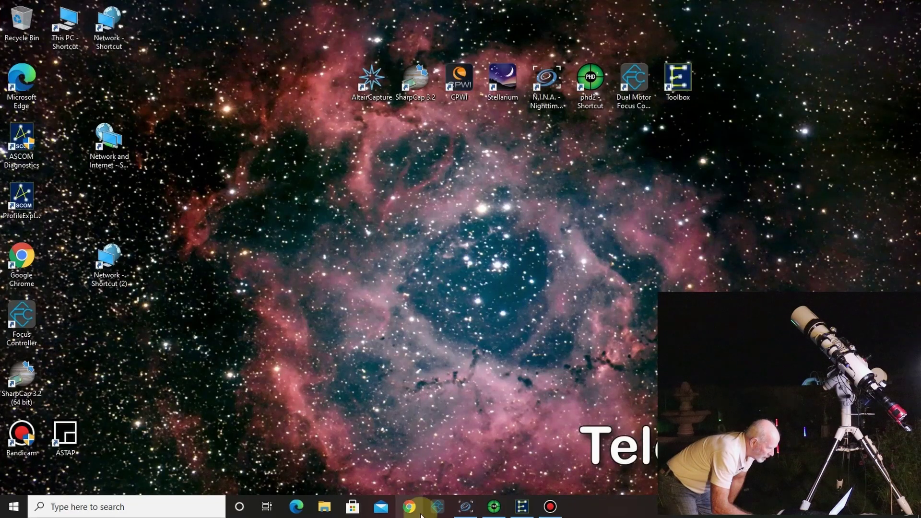
In PHD2, auto-select a guide star and start guiding on it
left_click(494, 507)
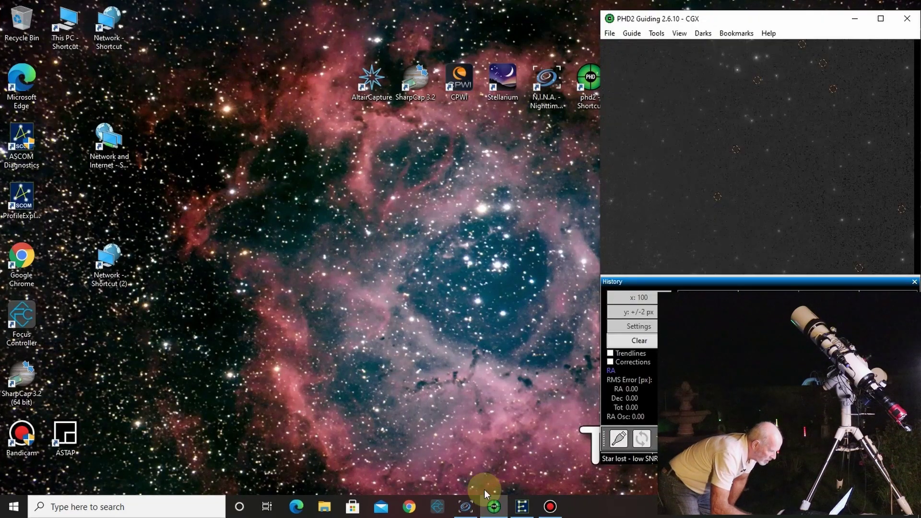
left_click(618, 442)
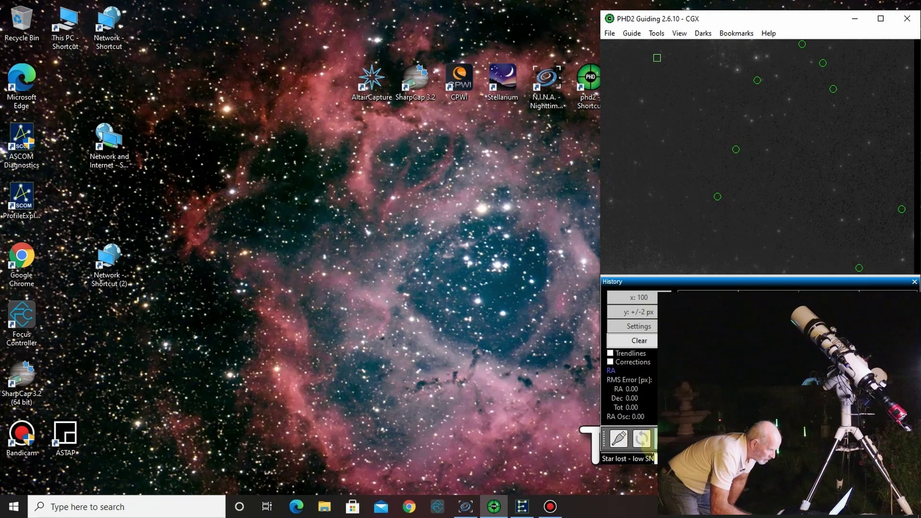
left_click(656, 438)
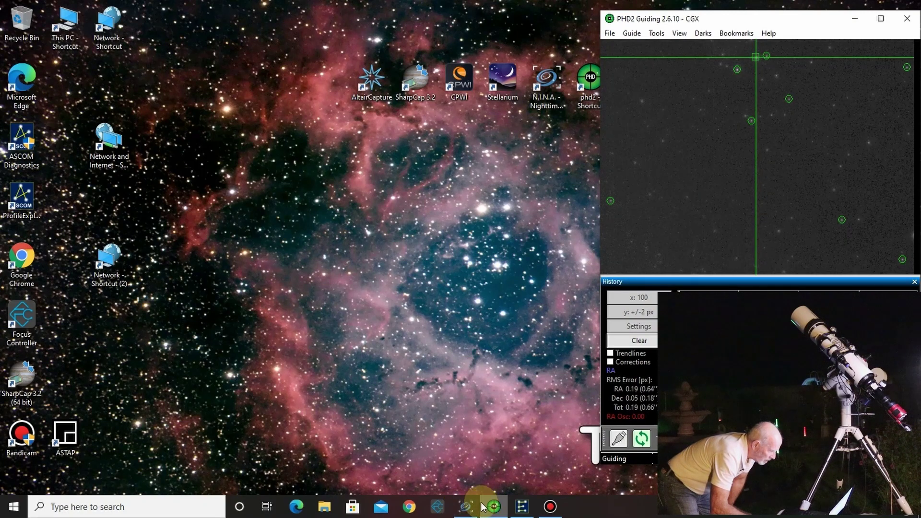
Enlarge N.I.N.A.'s guider graph and take a guided 60 s exposure of the Eagle Nebula
left_click(466, 508)
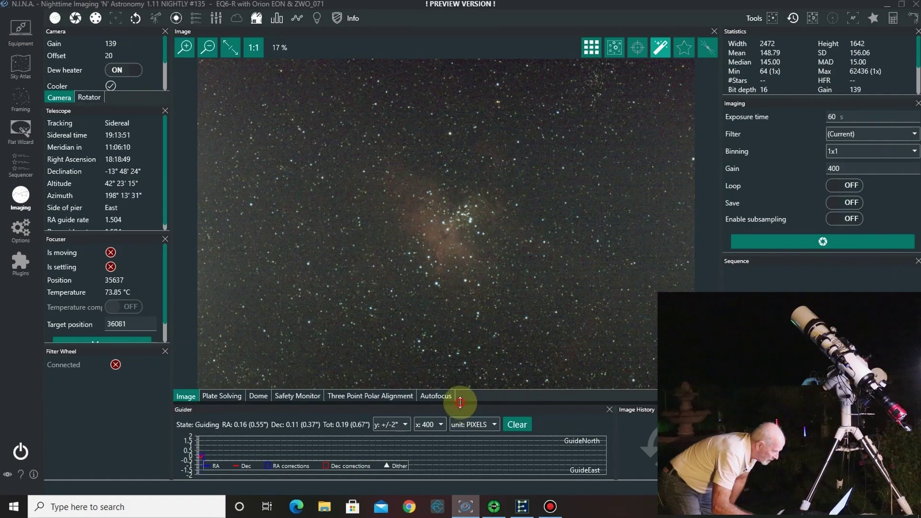
left_click_drag(460, 392, 463, 378)
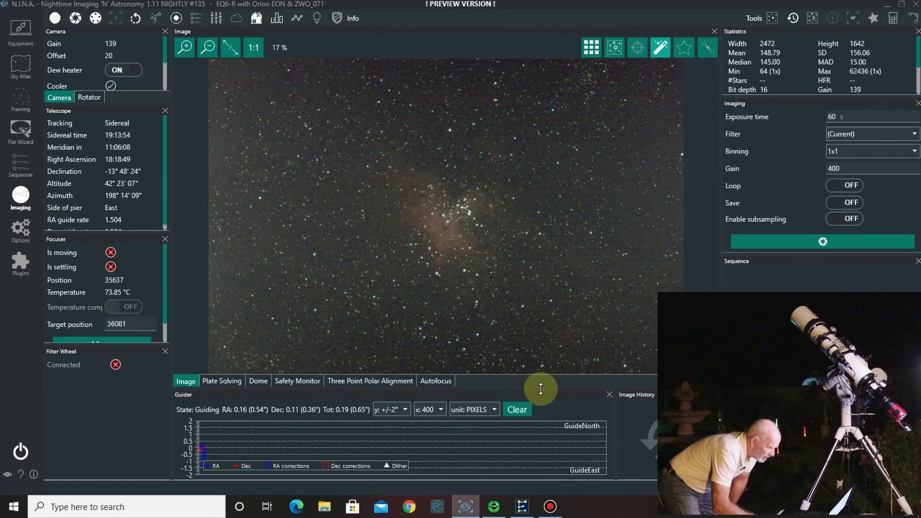
left_click(828, 241)
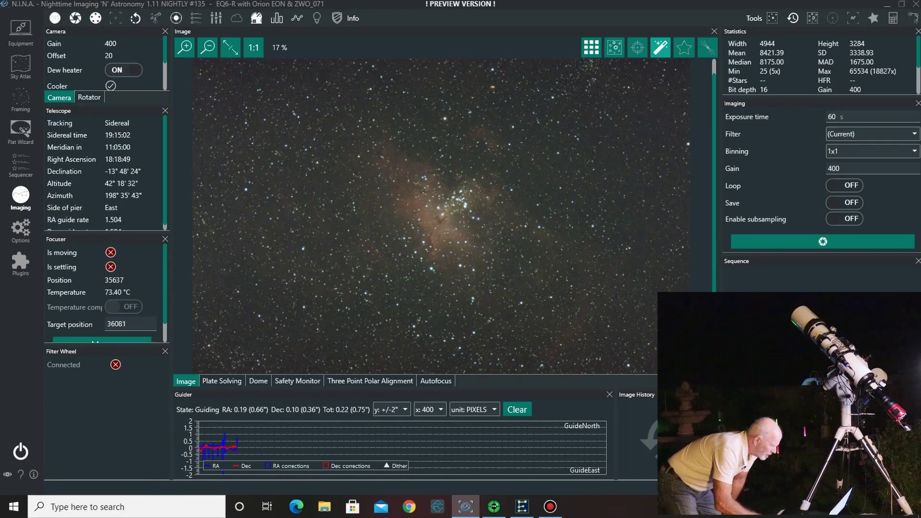
left_click(255, 48)
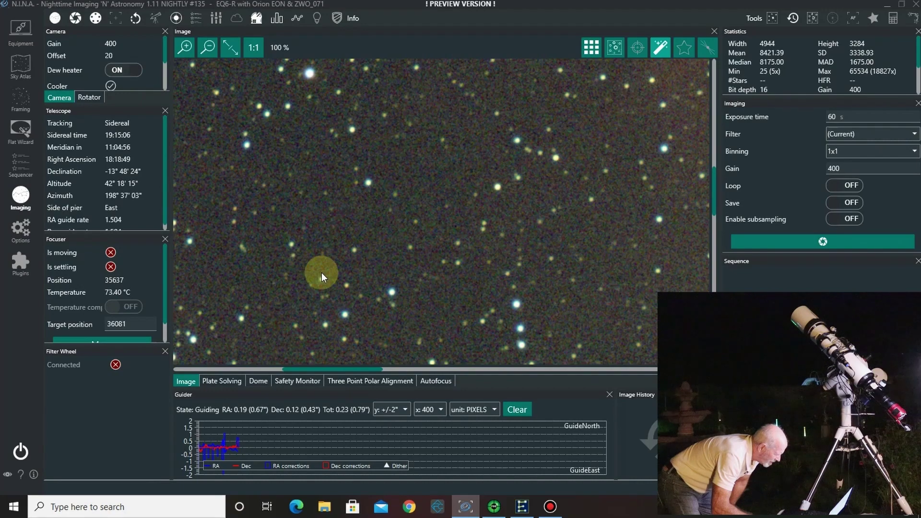
left_click_drag(383, 369, 487, 387)
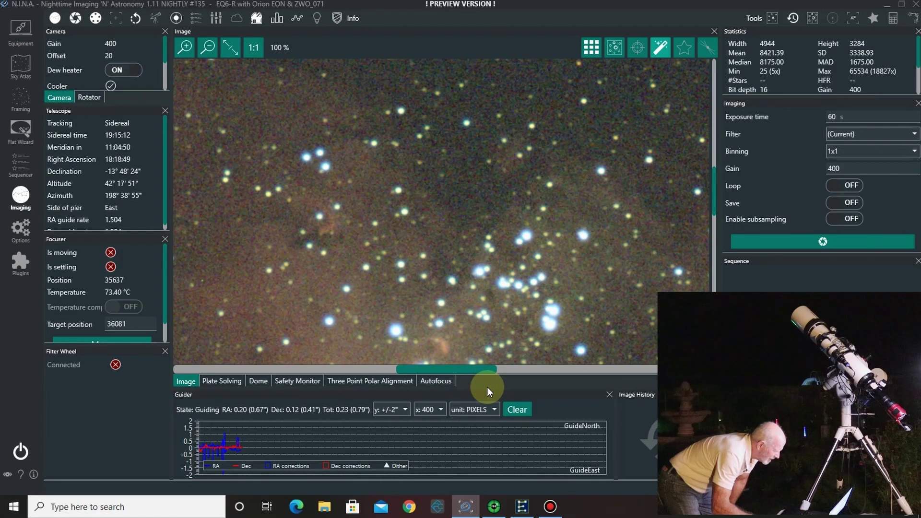
left_click_drag(487, 387, 487, 387)
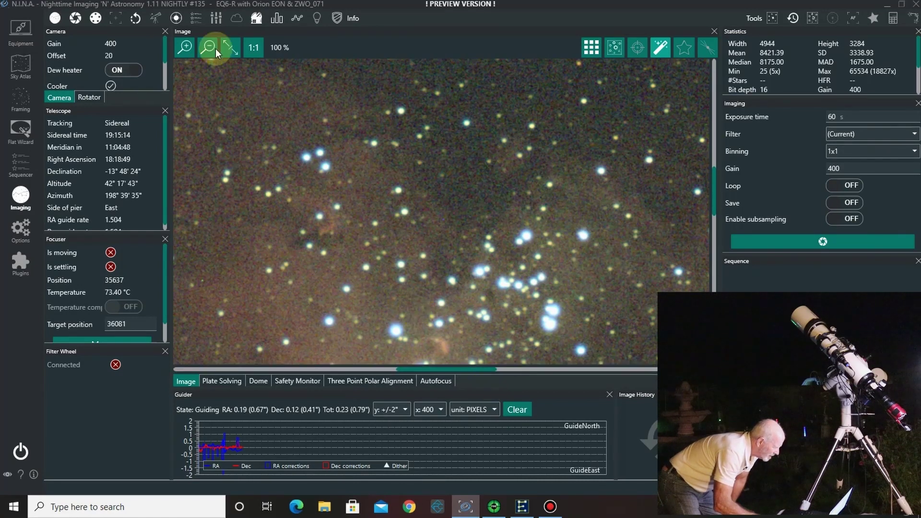
left_click(235, 50)
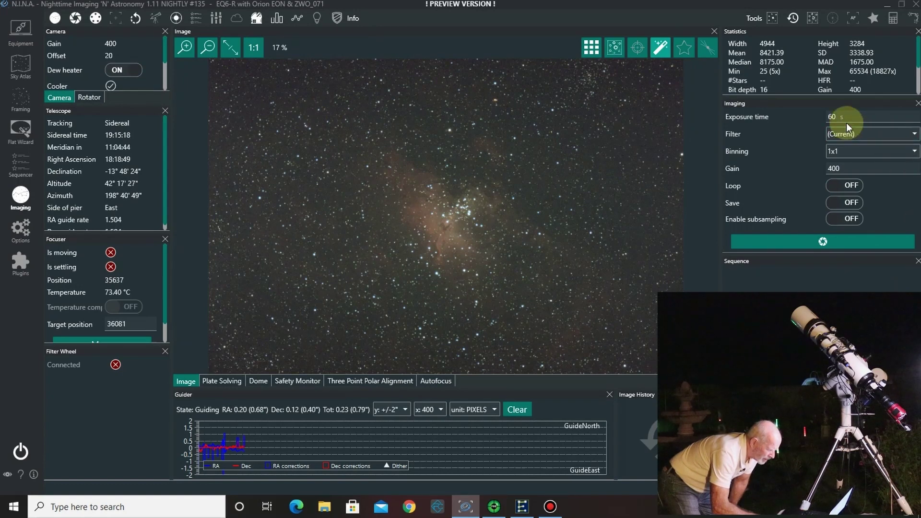
left_click(836, 115)
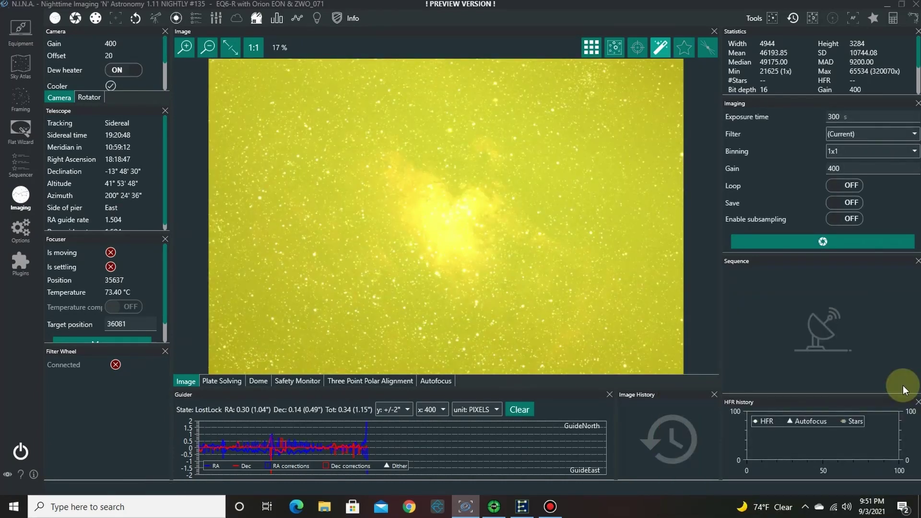
Turn off autostretch on the 300 s frame and view it at 1:1 to check stars
left_click(658, 47)
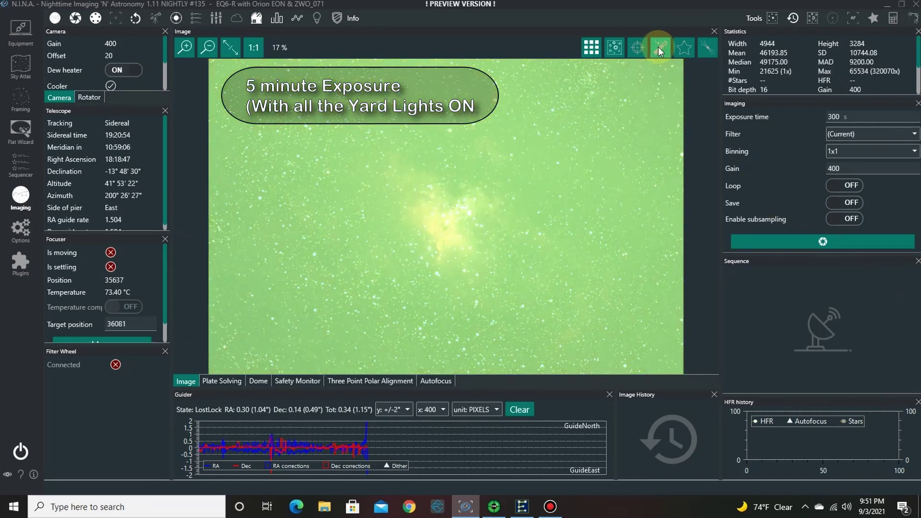
left_click(257, 48)
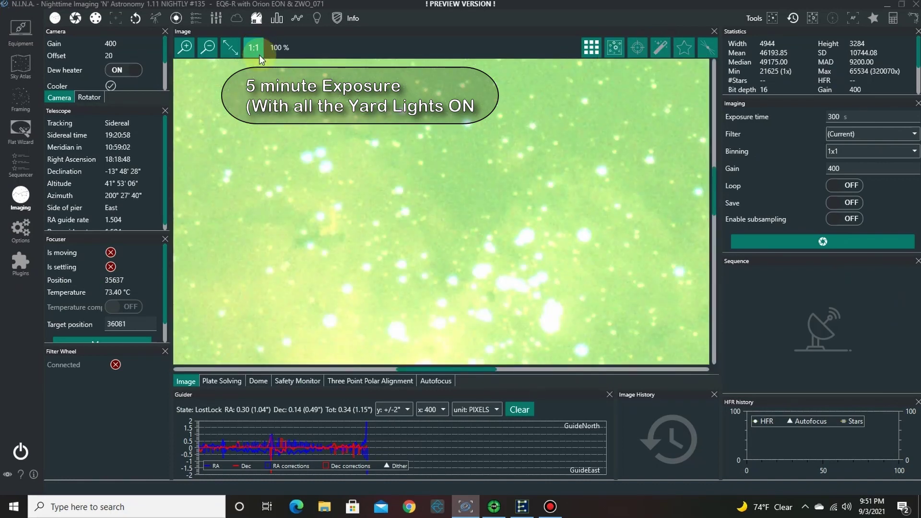